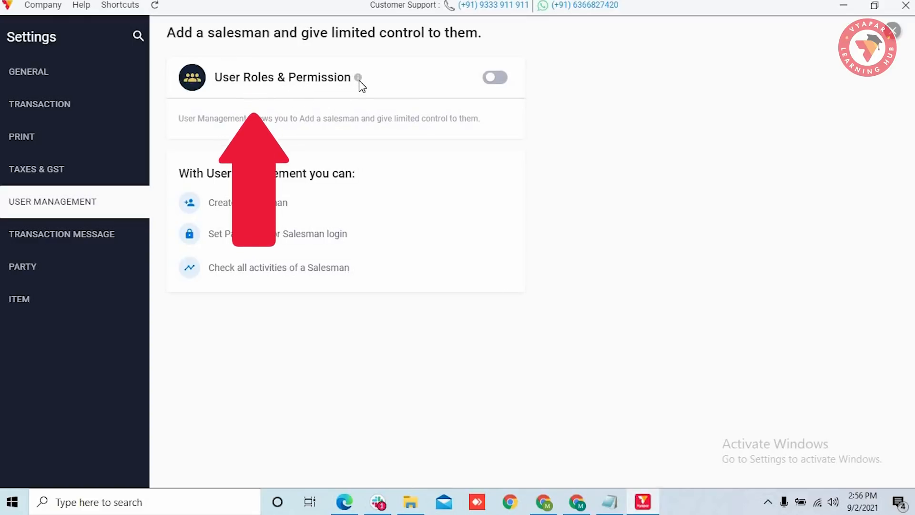
Step: Switch on User Roles & Permission and save the primary admin with a user name and 4-digit passcode
mouse_move(359, 81)
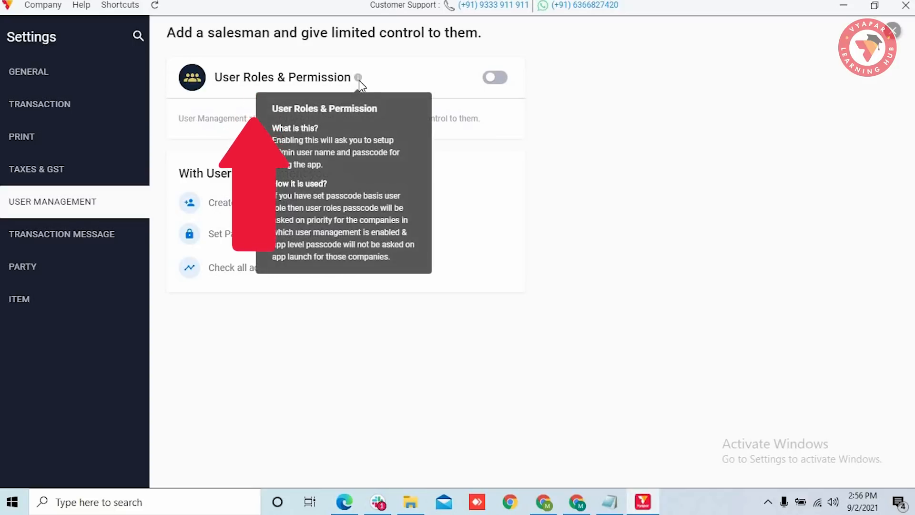
click(496, 78)
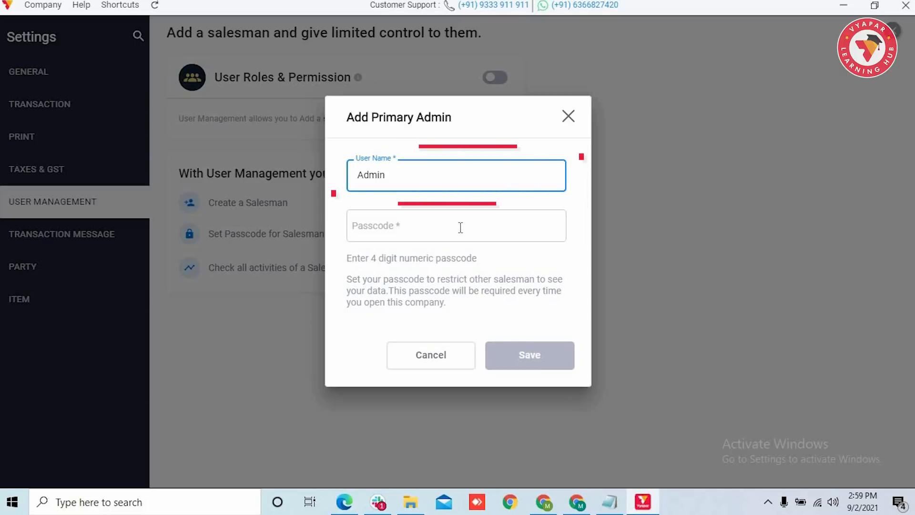
text(S)
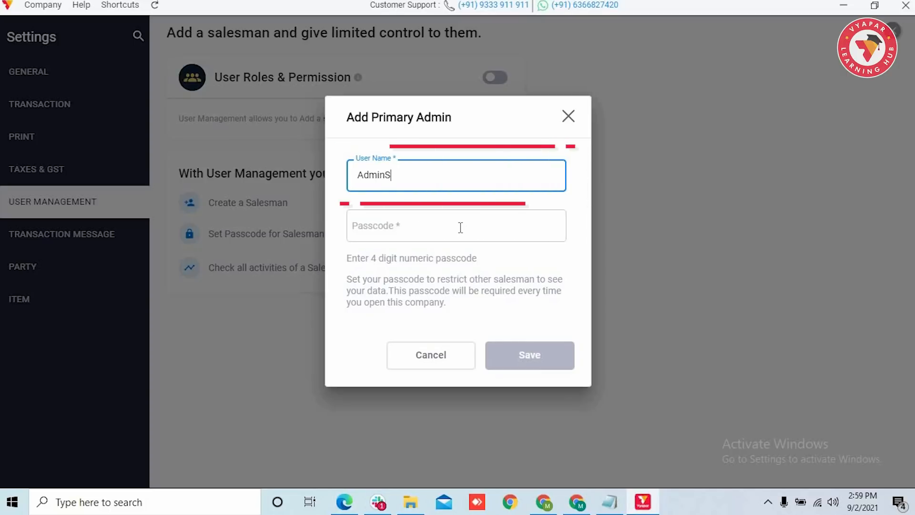
text(amarth)
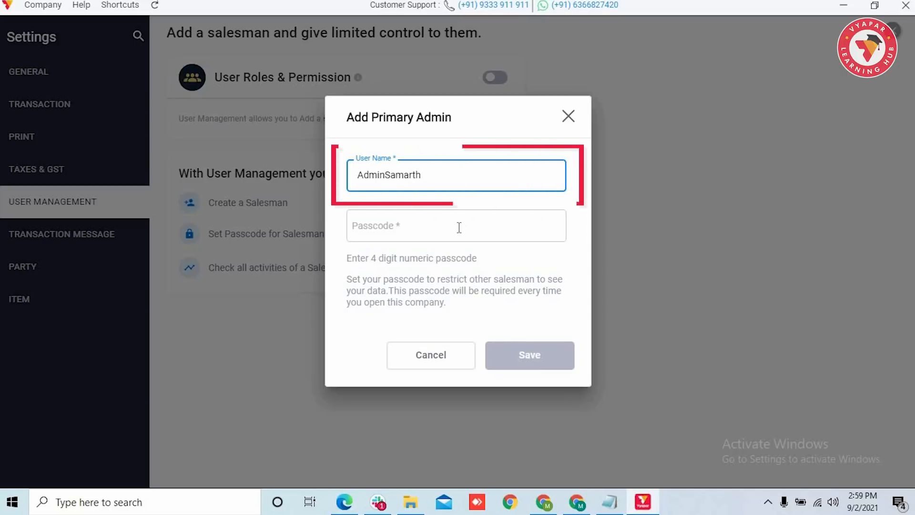
click(433, 224)
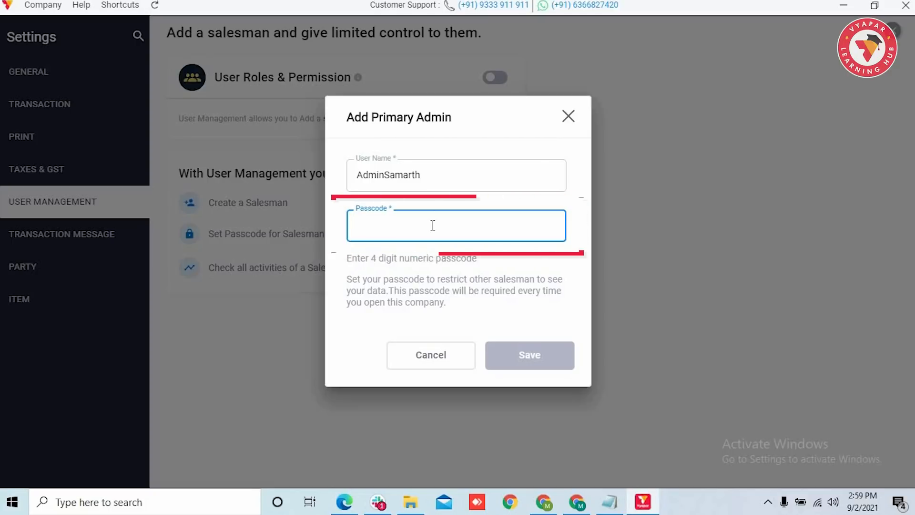
text(1111)
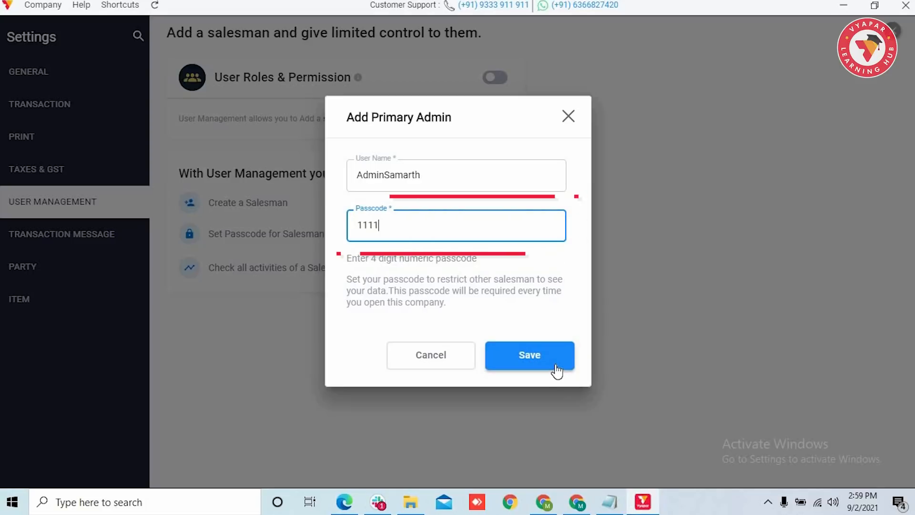
click(556, 370)
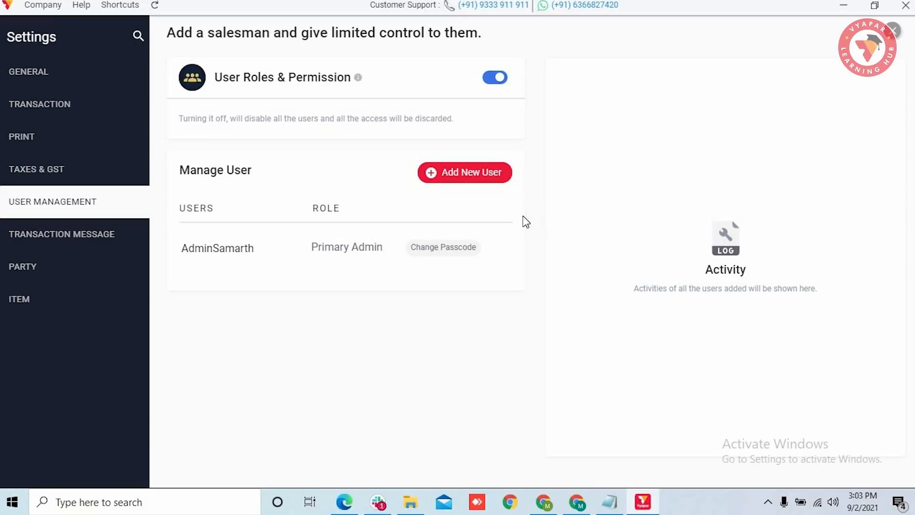
Step: Start a new user with the Sales role and review the Sales permissions table
click(474, 176)
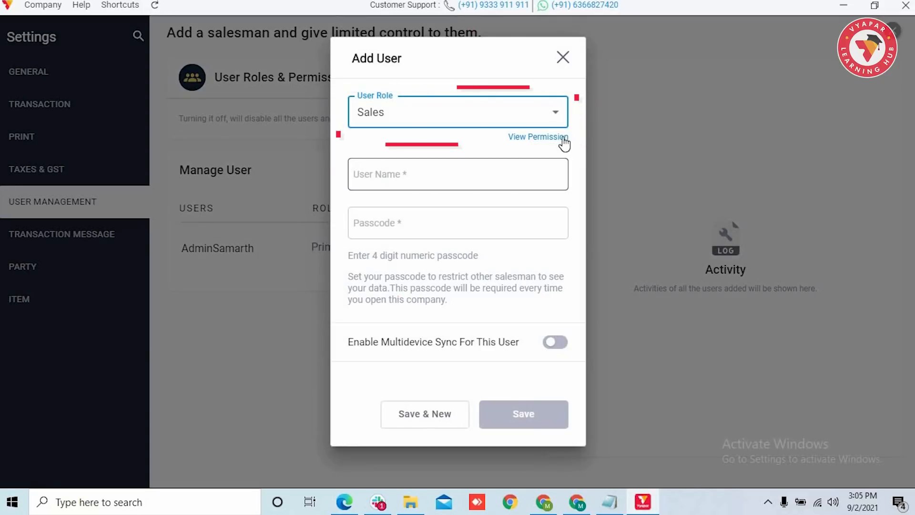
click(557, 115)
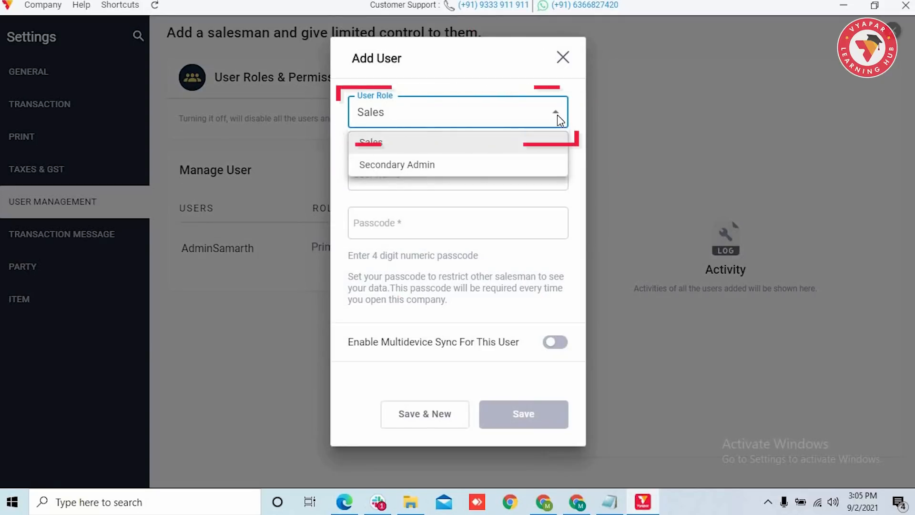
click(518, 148)
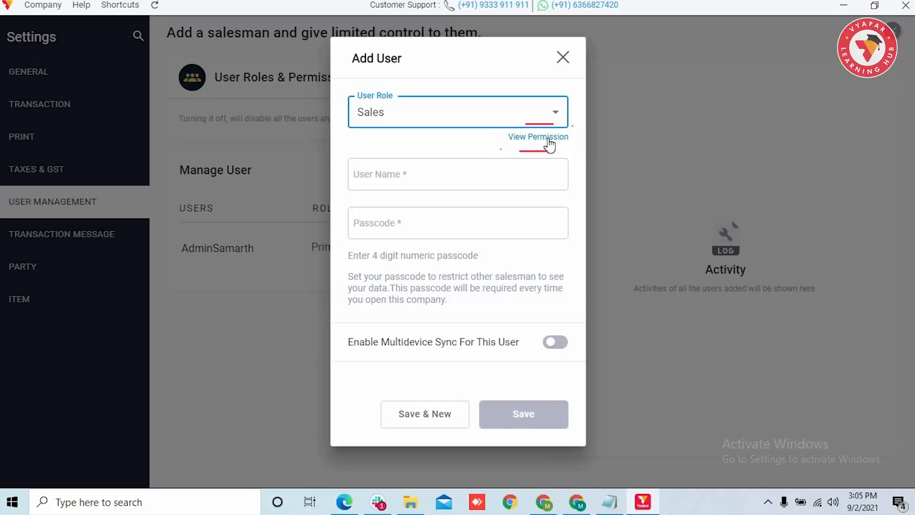
click(549, 143)
scroll(529, 200, down, 5)
click(522, 242)
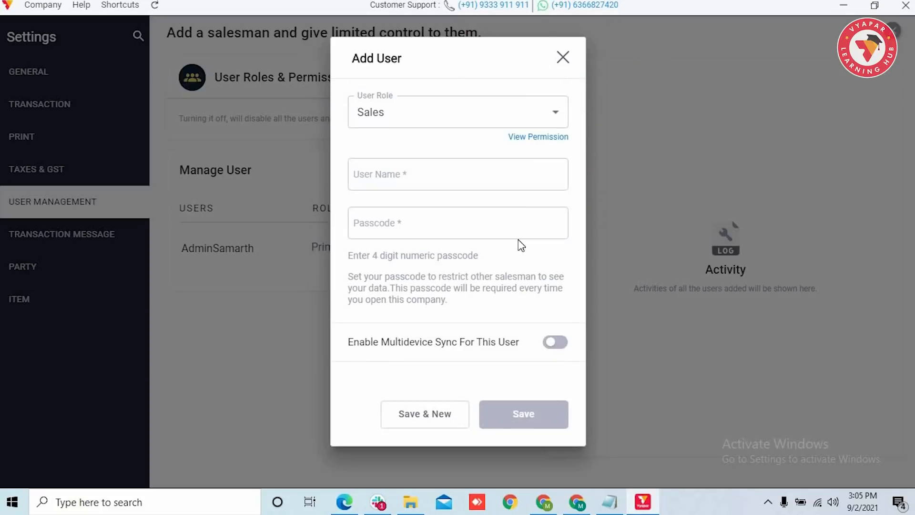
Step: Fill in the salesman's user name and a 4-digit passcode
click(483, 174)
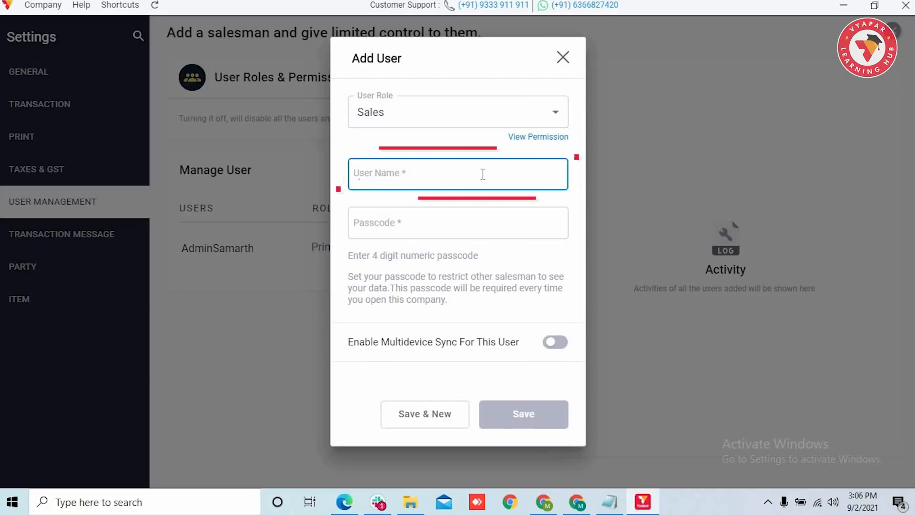
text(Mahendra)
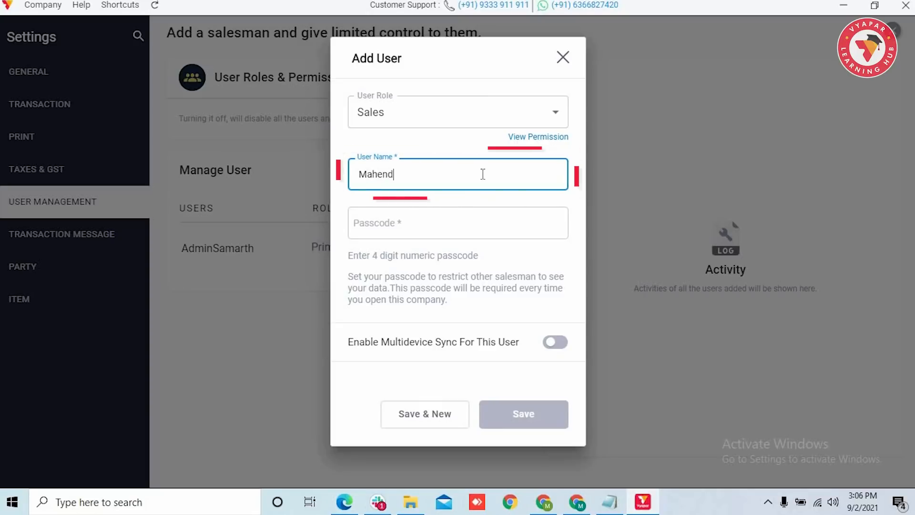
click(521, 229)
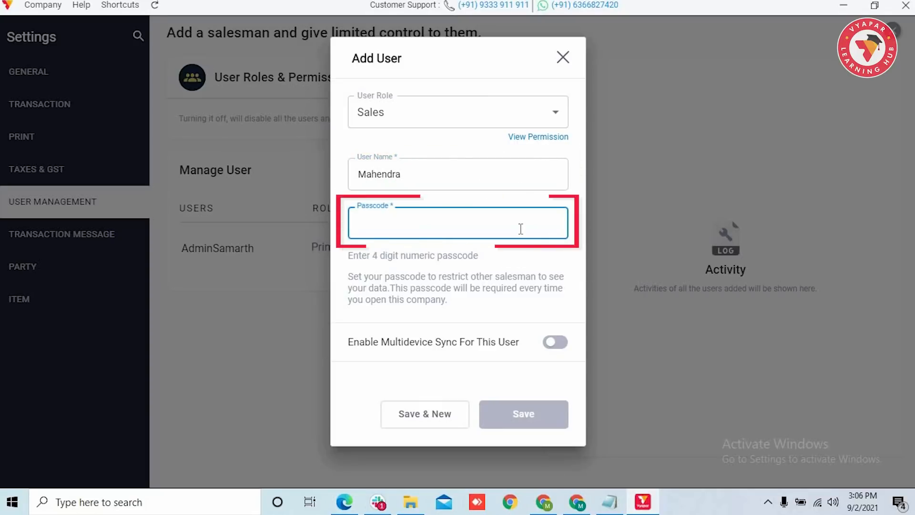
text(1234)
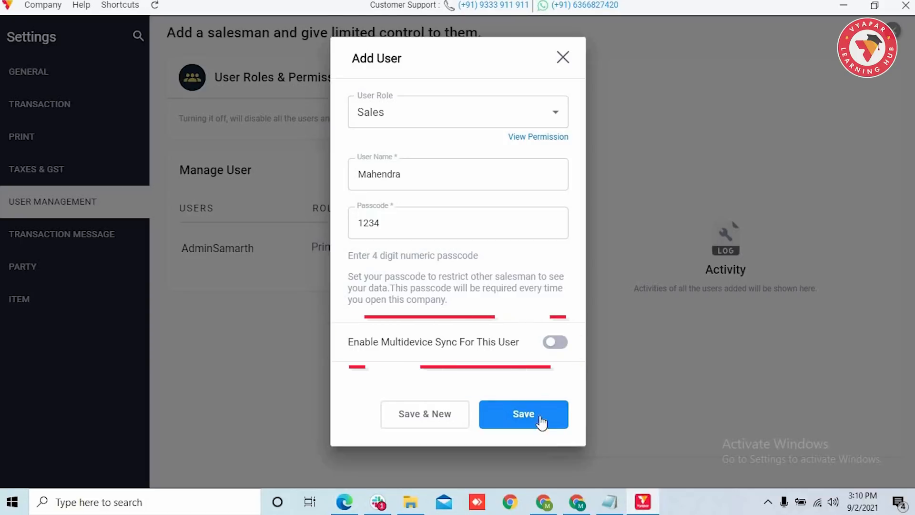
Step: Enable multidevice sync with sign-in, enter the user's contact e-mail, and save the Sales user
click(557, 342)
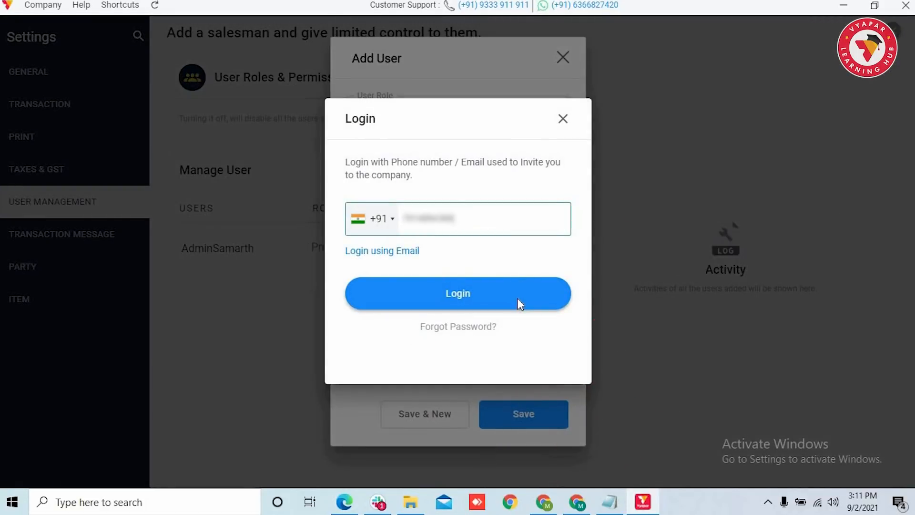
click(517, 299)
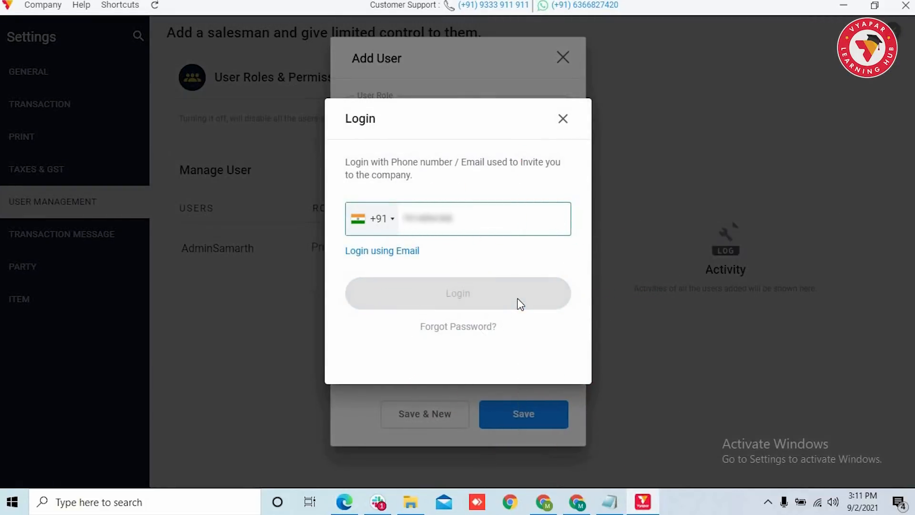
click(476, 270)
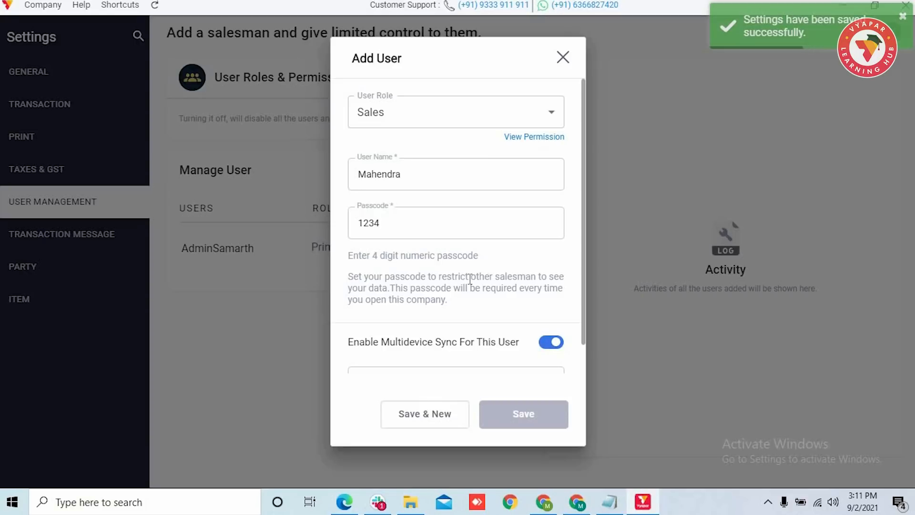
scroll(468, 278, down, 1)
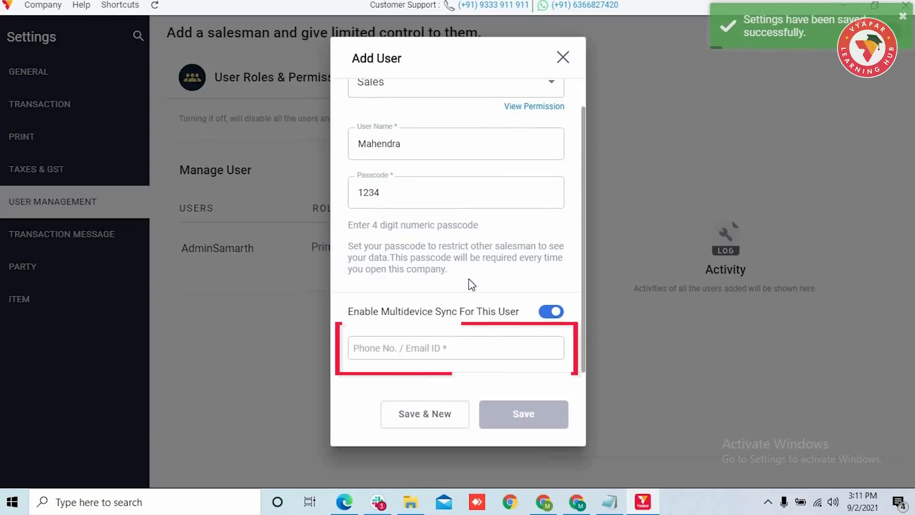
click(493, 354)
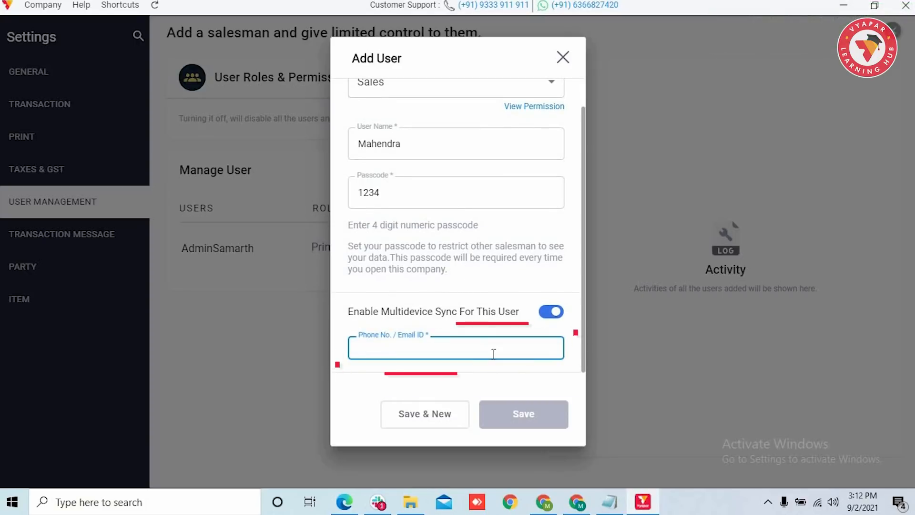
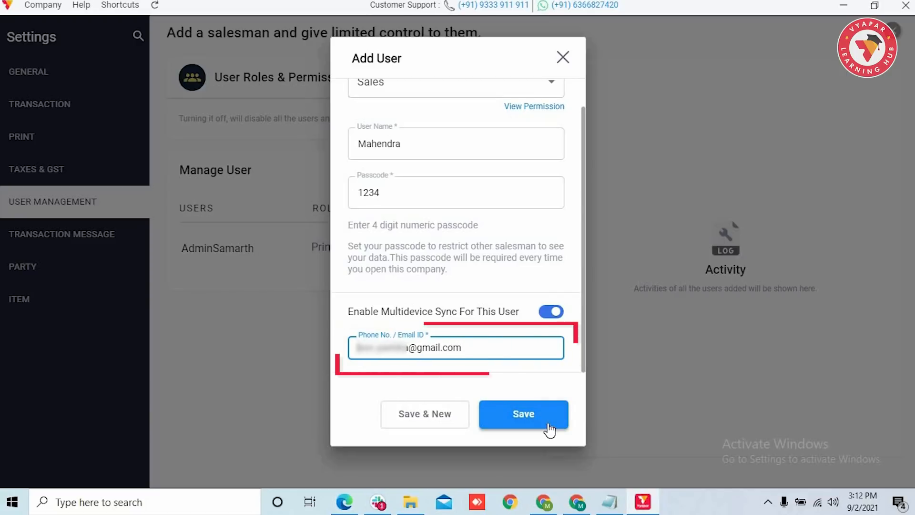
click(549, 428)
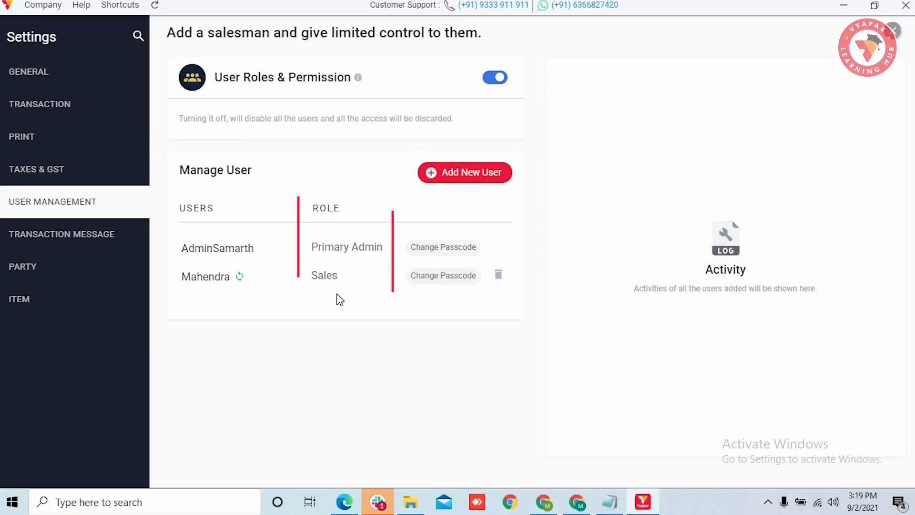
click(461, 277)
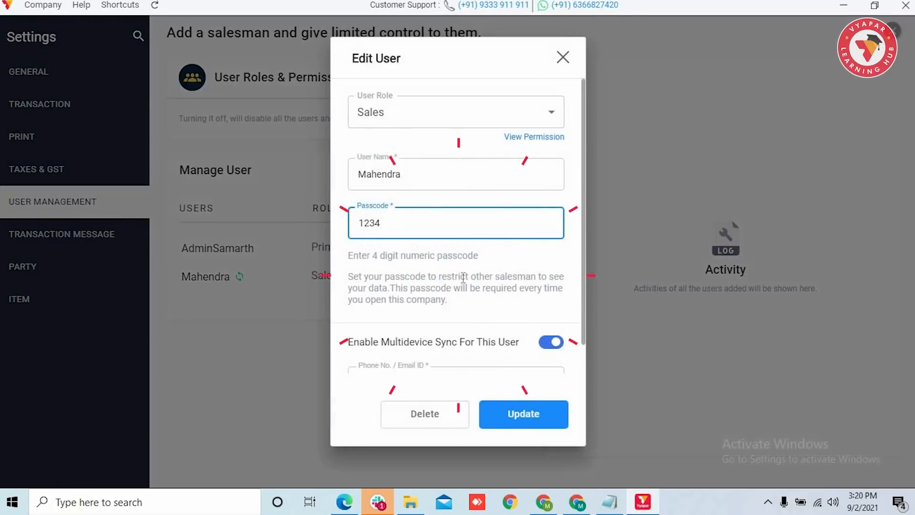
click(561, 68)
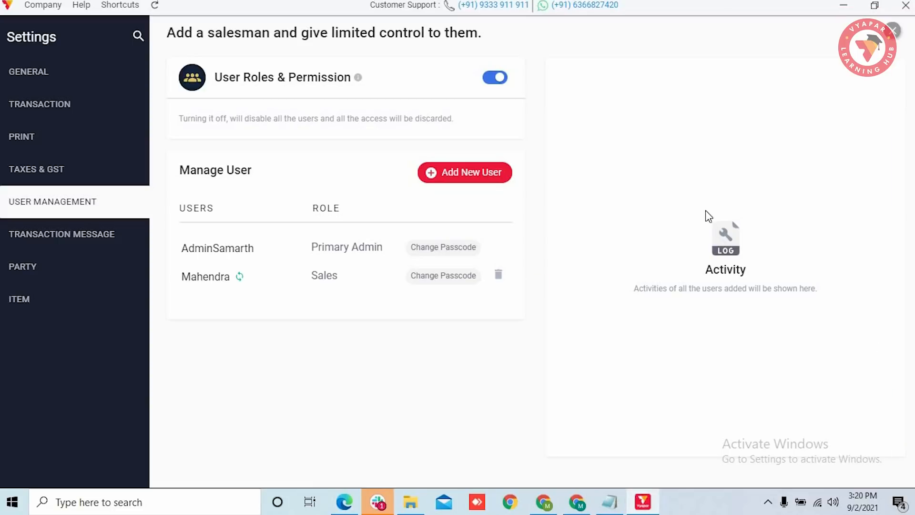
Step: Start another new user with the Secondary Admin role and review its permissions
click(465, 182)
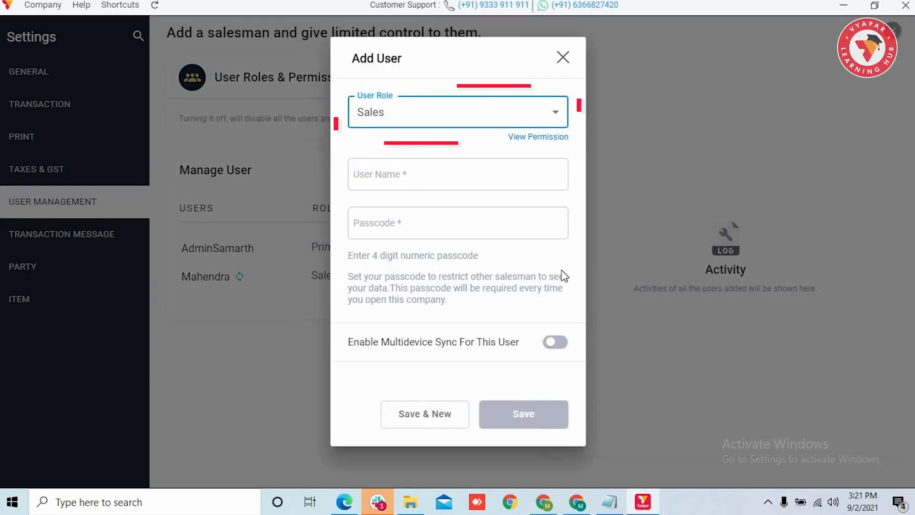
click(556, 113)
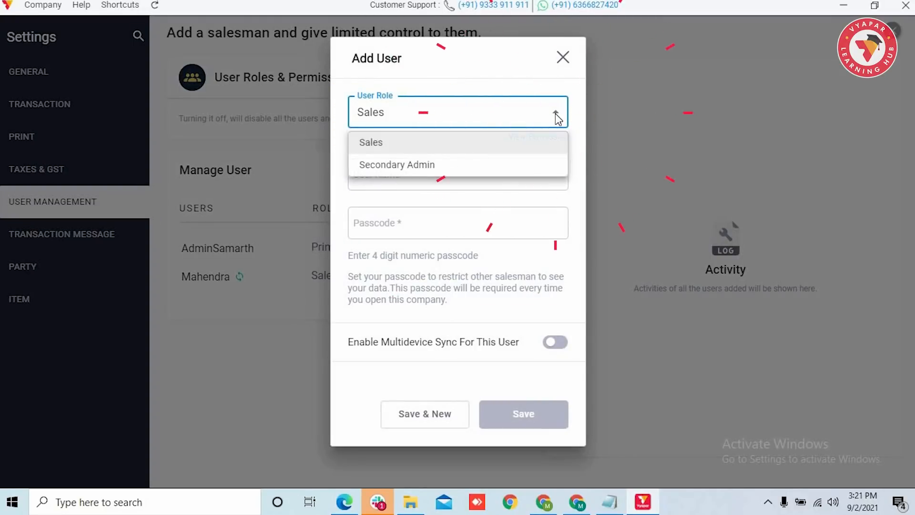
click(549, 167)
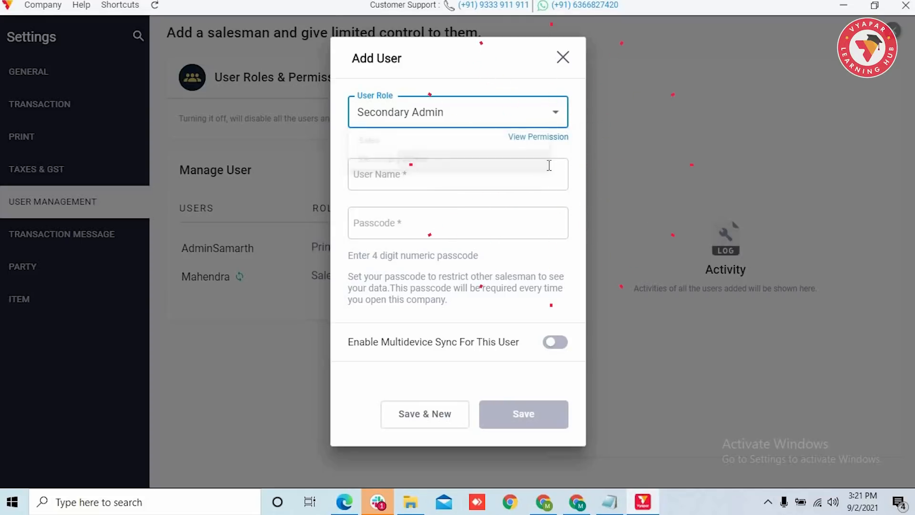
click(536, 139)
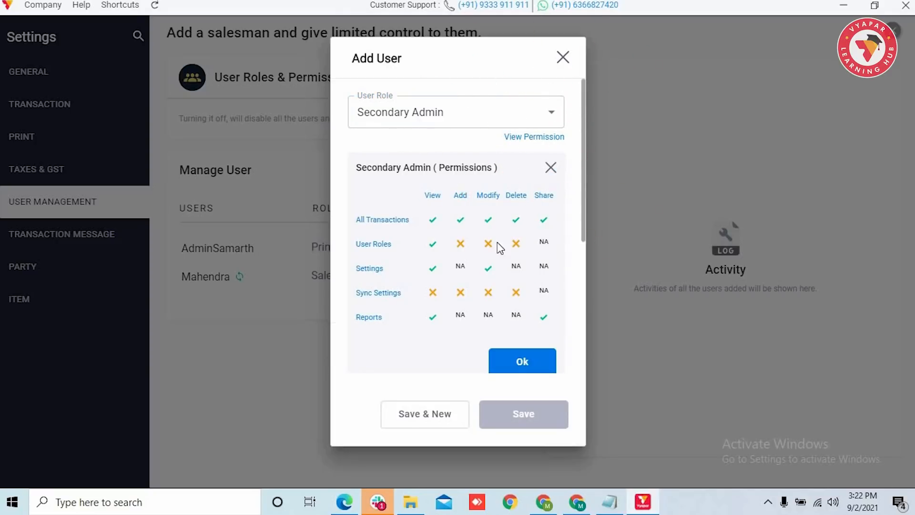
scroll(437, 232, down, 1)
scroll(438, 232, down, 2)
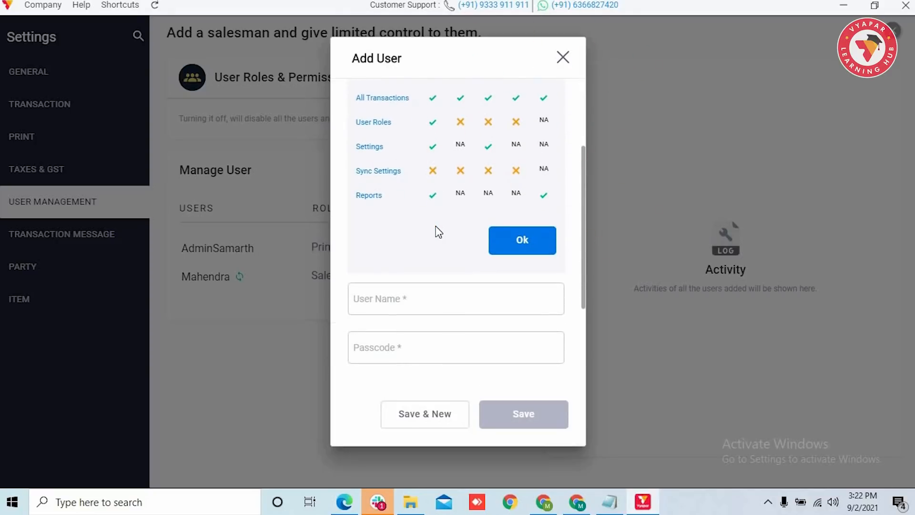
click(514, 247)
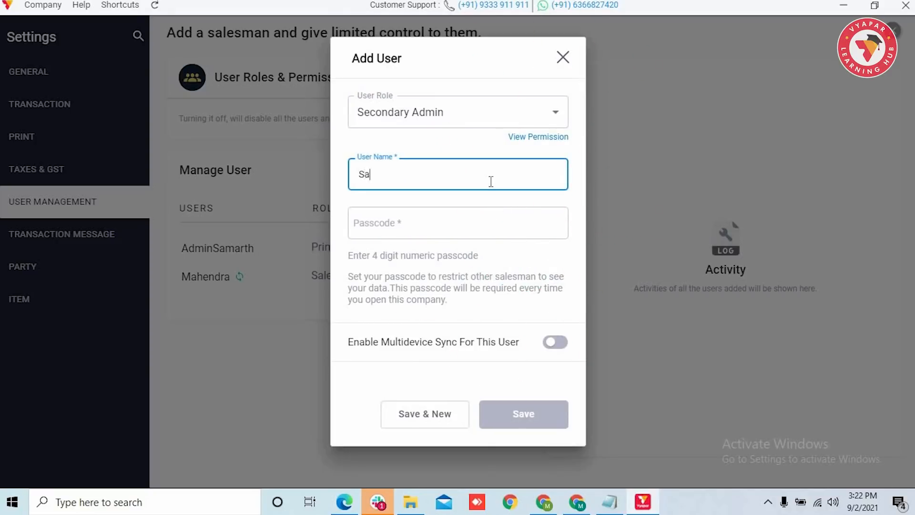
Step: Give the Secondary Admin a 4-digit passcode and save the user
click(455, 220)
text(5678)
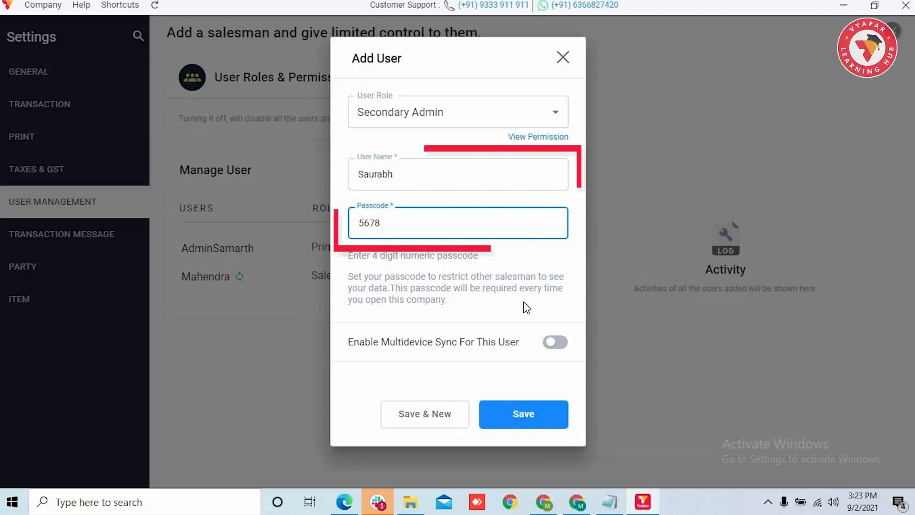
click(543, 426)
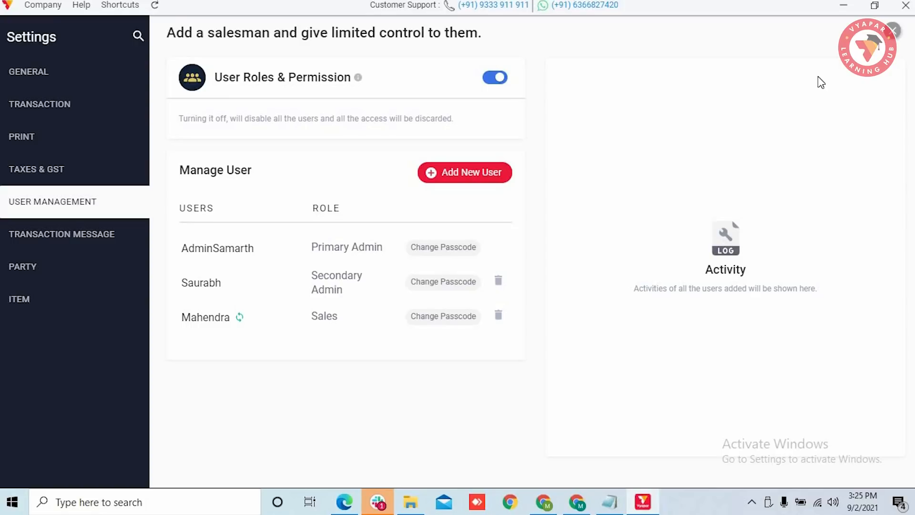
Step: Close Settings, reload the company, and log in as the primary admin with its passcode
click(894, 35)
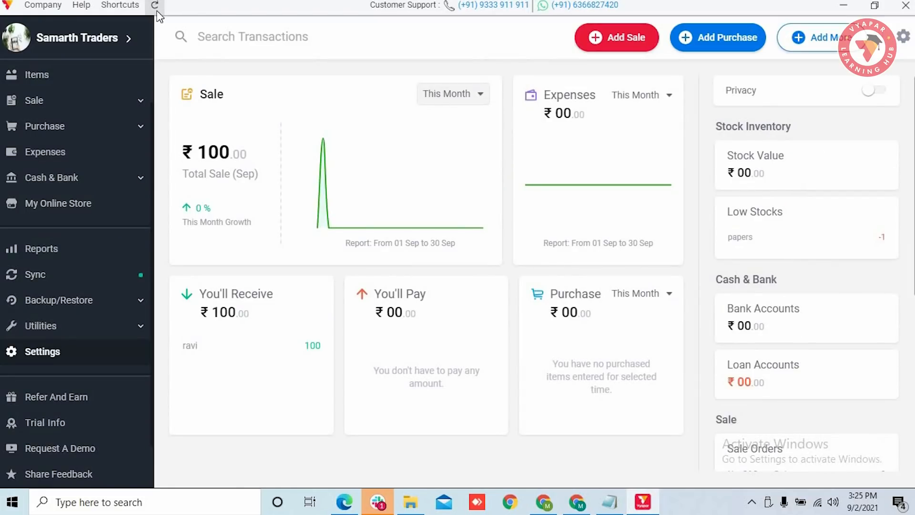
click(156, 7)
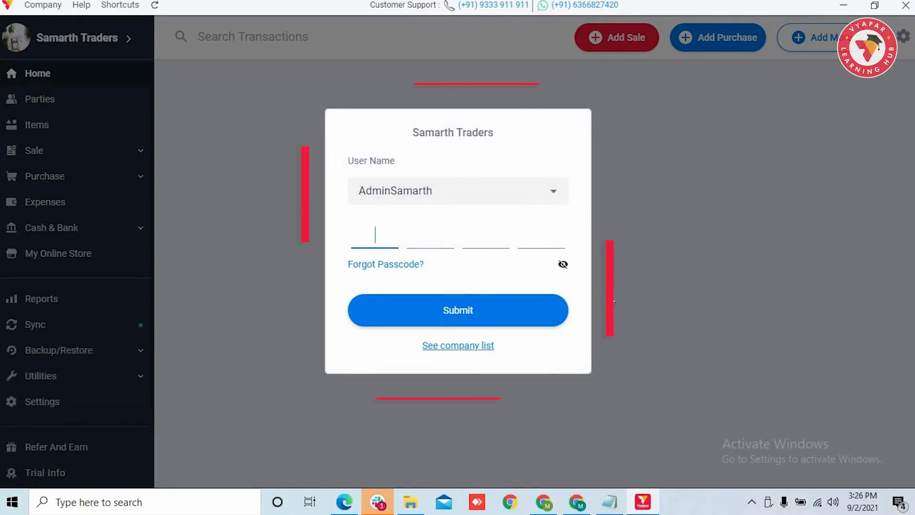
click(553, 191)
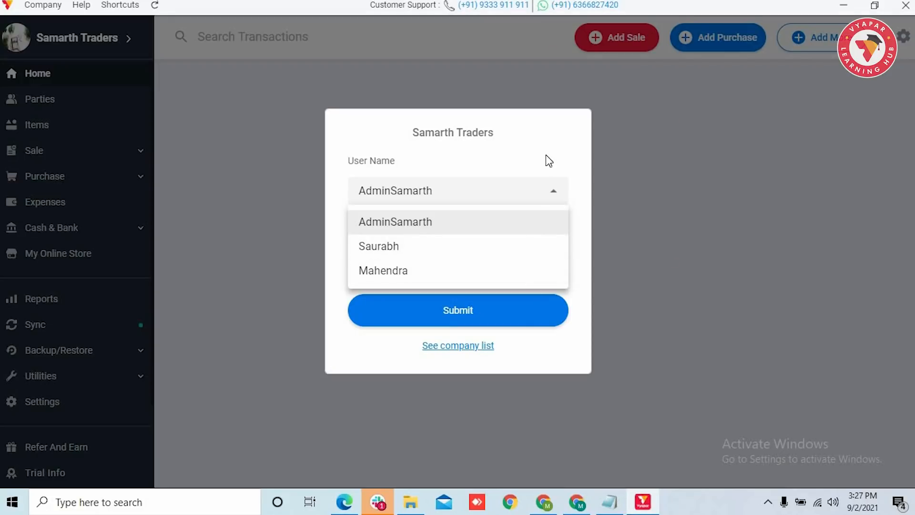
click(546, 224)
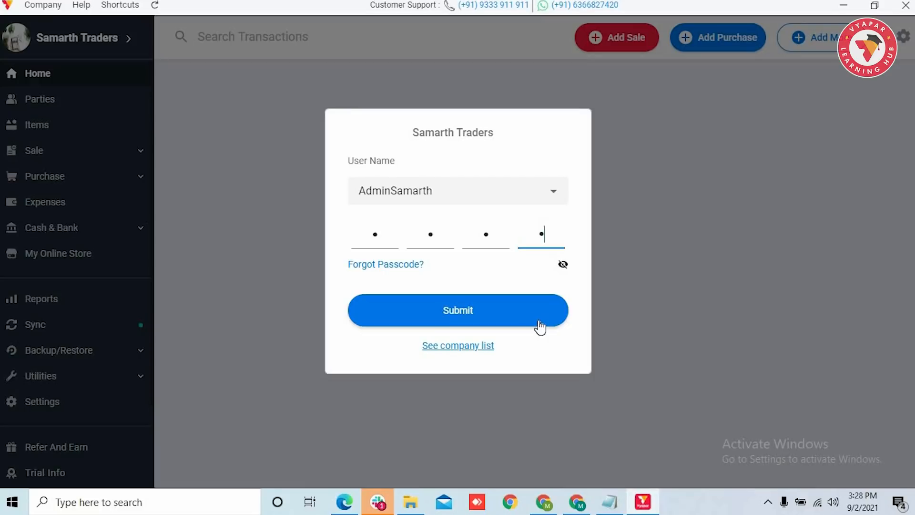
click(539, 323)
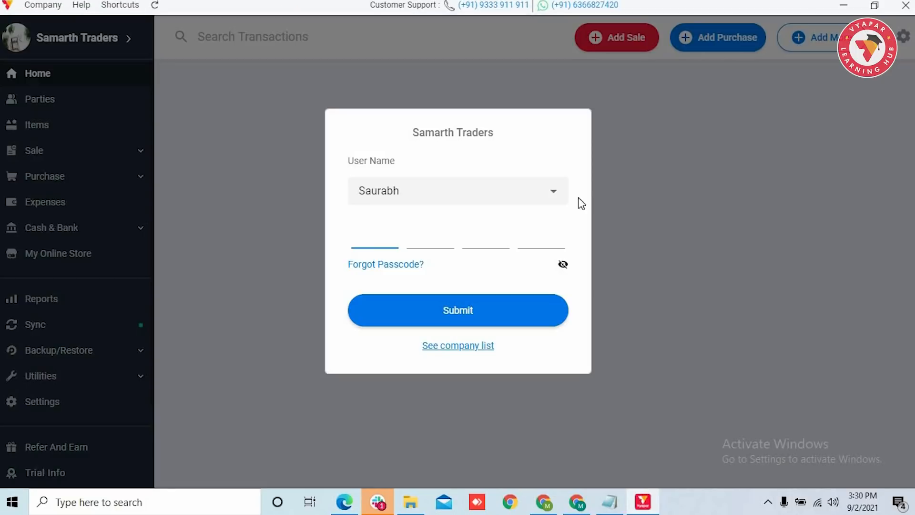
Step: Log in as the Sales user with their passcode
click(554, 195)
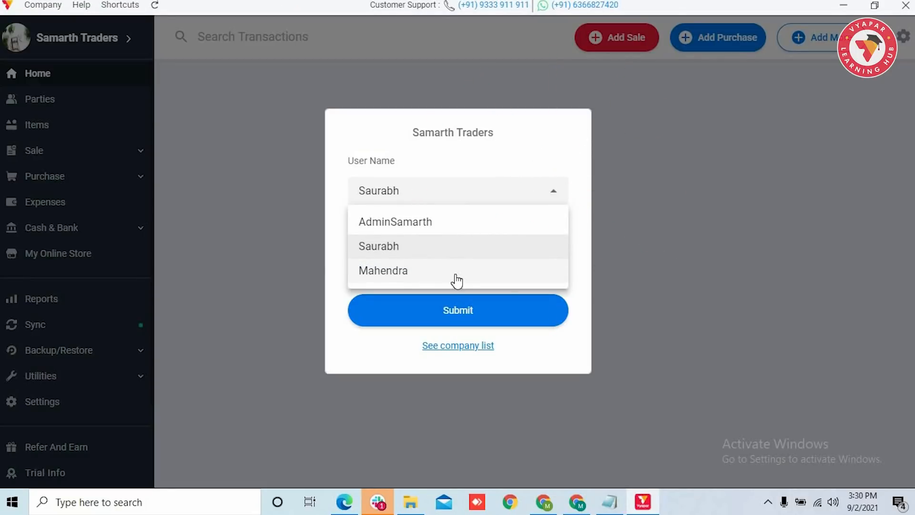
click(456, 276)
text(1)
click(501, 316)
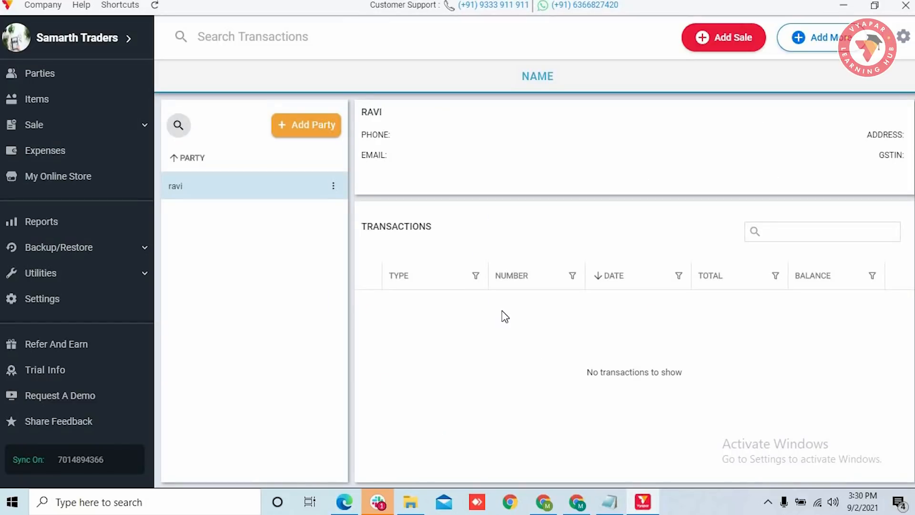
Step: Create and save a sale invoice to a new customer for papers at ₹100
click(726, 39)
text(Sarali)
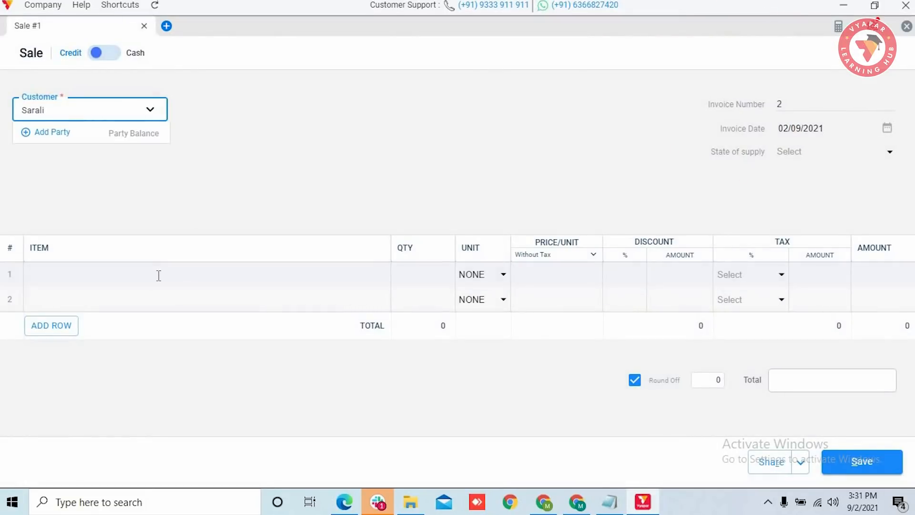
click(191, 282)
text(papers)
click(558, 283)
click(739, 227)
scroll(739, 227, down, 3)
key(ctrl+s)
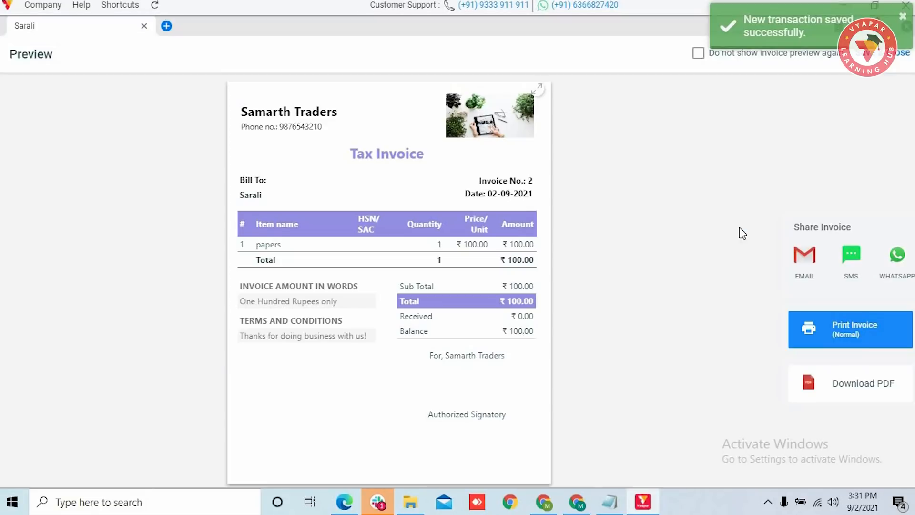
Step: Close the invoice preview, check the customer's transactions, then lock and pick the primary admin
click(882, 54)
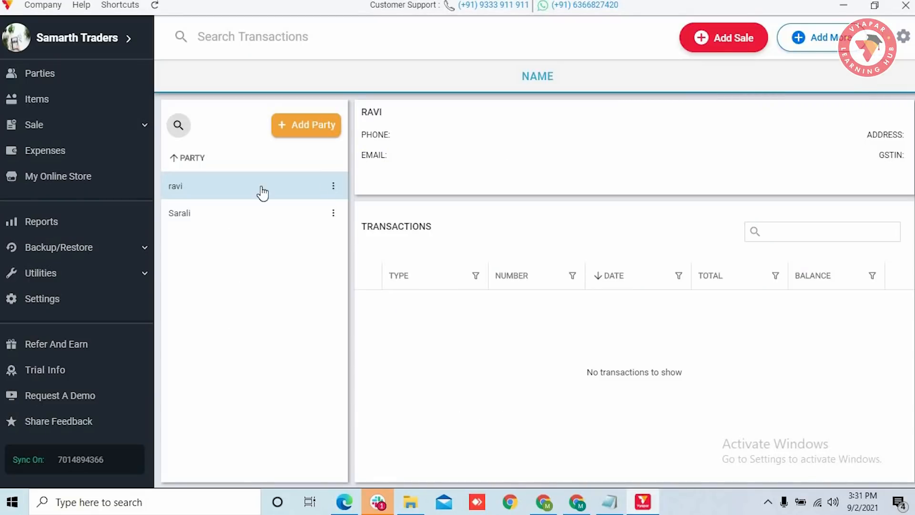
click(241, 215)
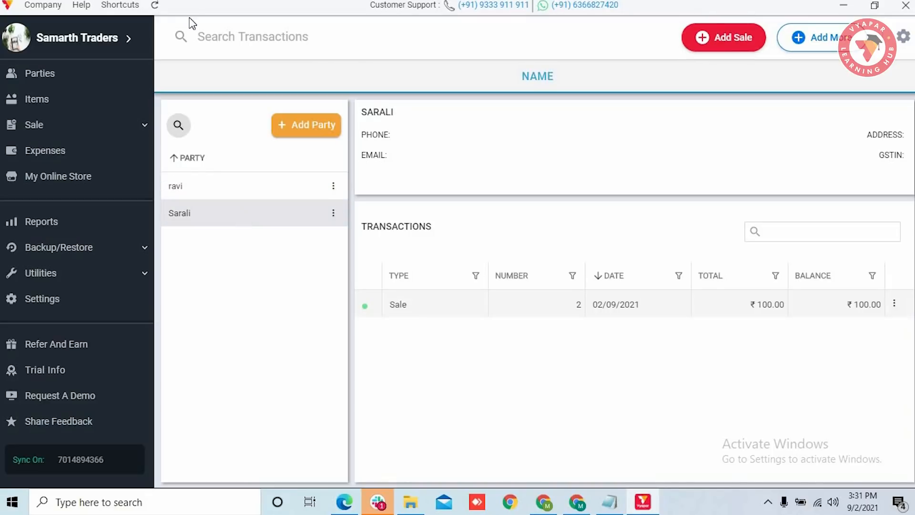
click(156, 7)
click(459, 196)
click(432, 219)
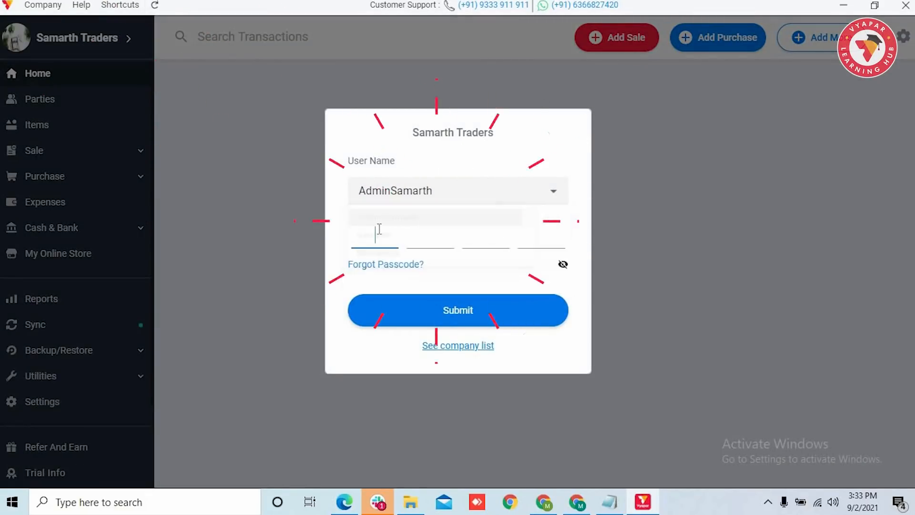
Step: Log in as the primary admin and open Settings > User Management
text(12)
click(461, 321)
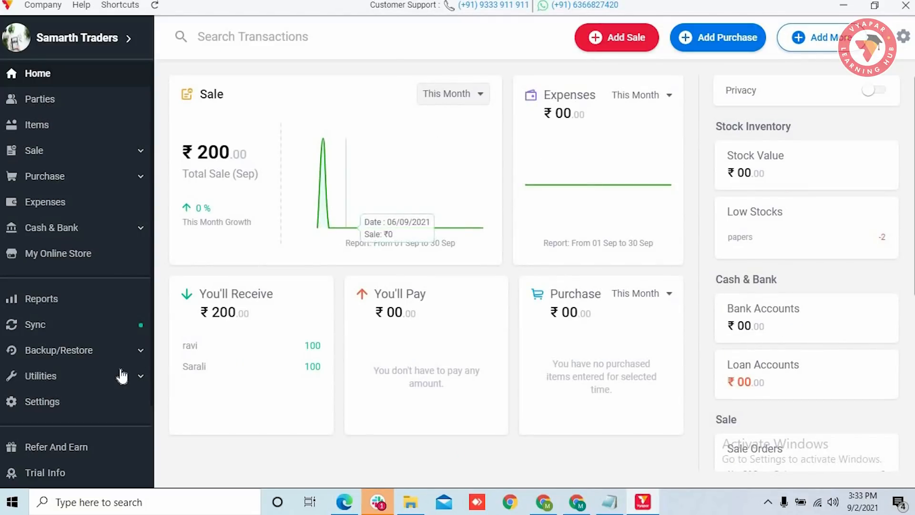
click(74, 405)
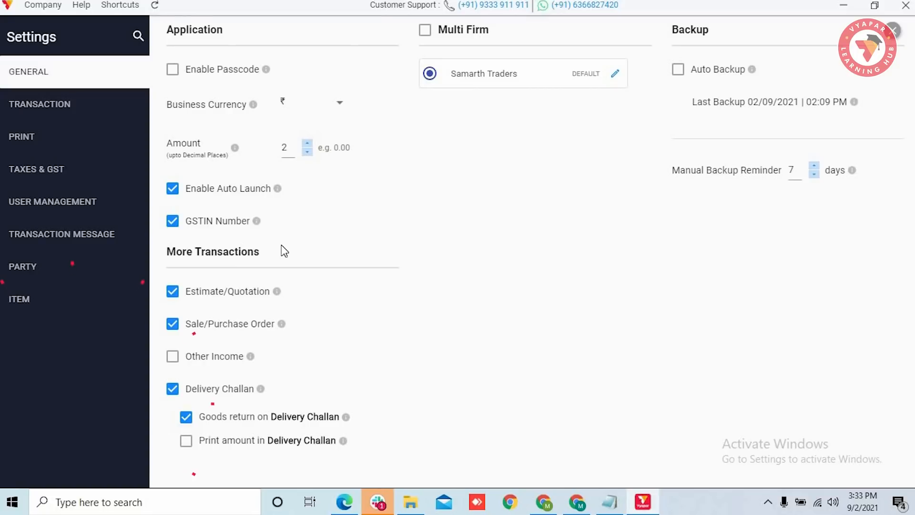
click(70, 209)
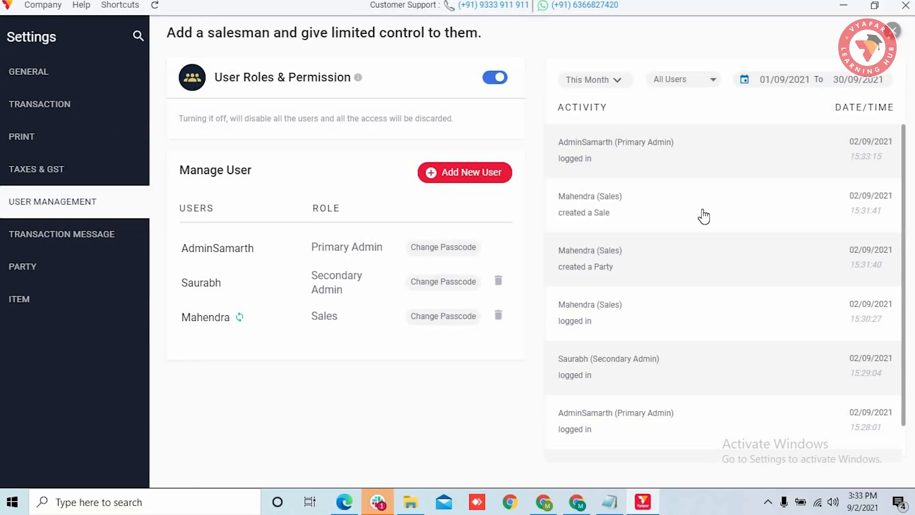
Step: Review the activity log, keeping the period on this month and all users shown
scroll(752, 263, down, 3)
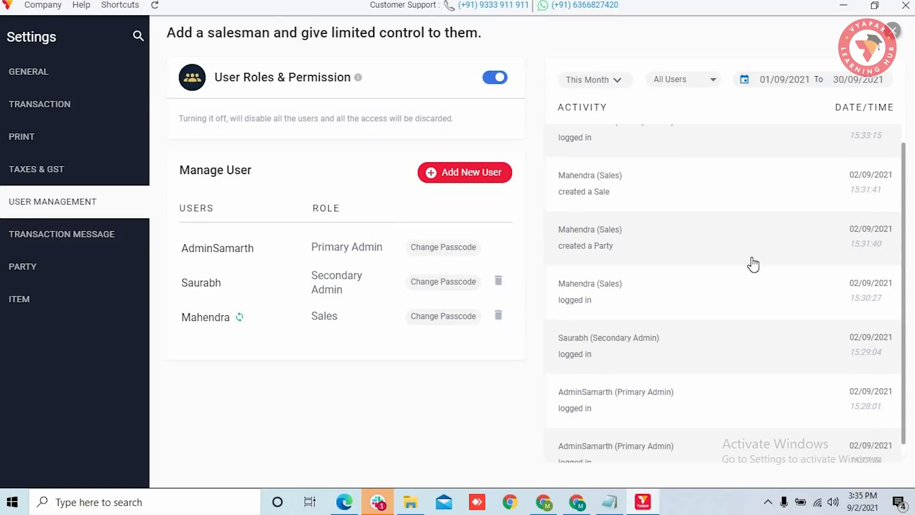
scroll(715, 214, up, 3)
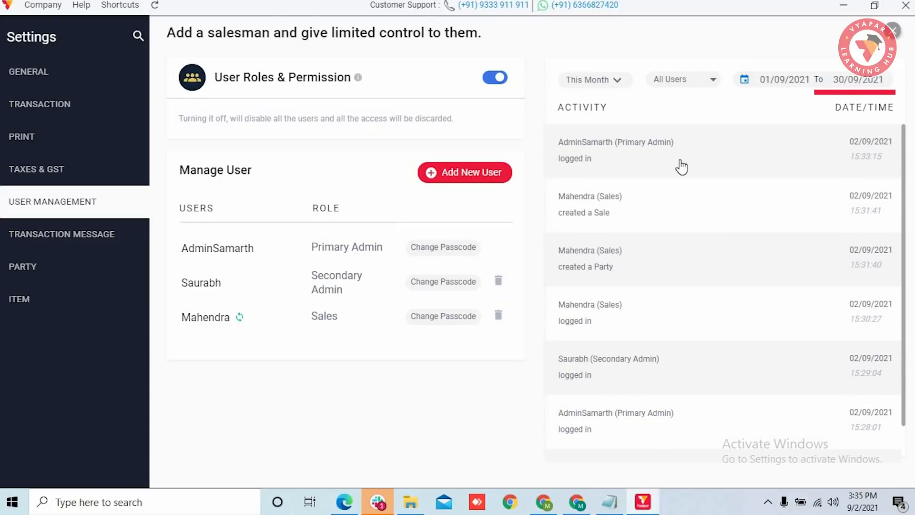
click(622, 88)
click(711, 81)
click(714, 82)
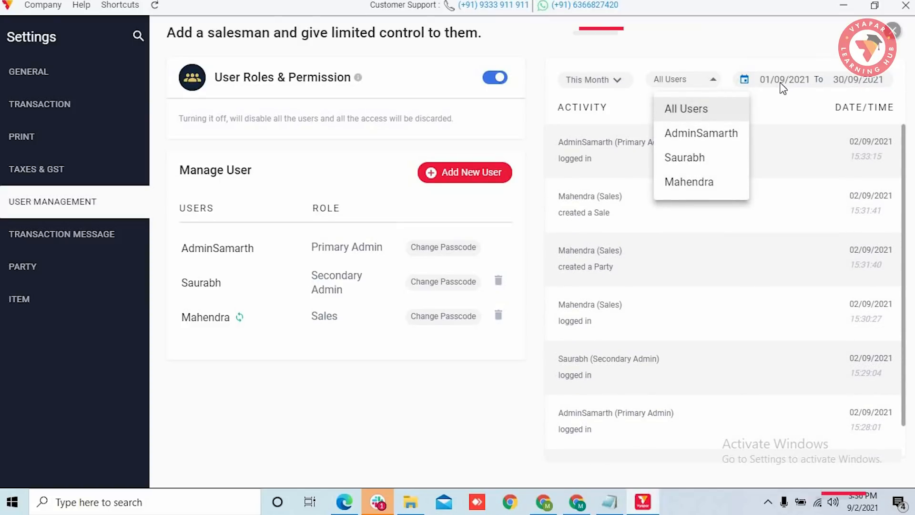
click(793, 87)
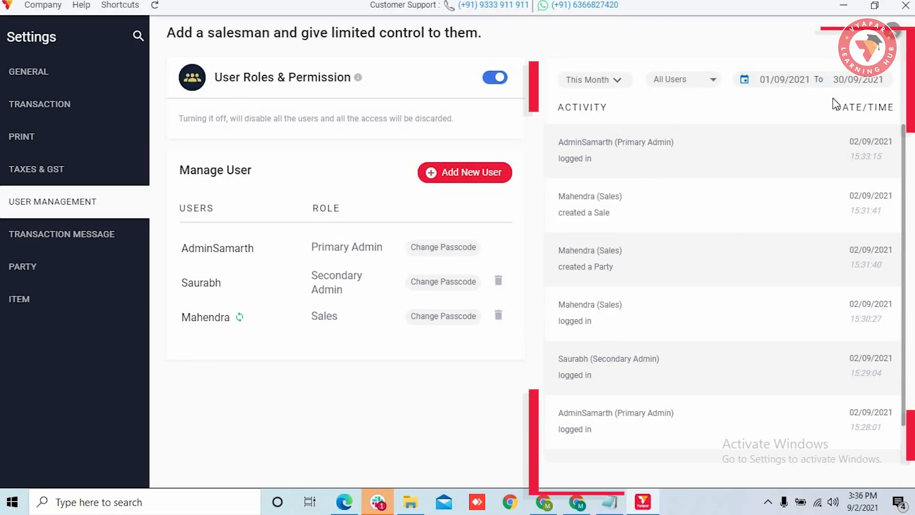
scroll(787, 191, down, 1)
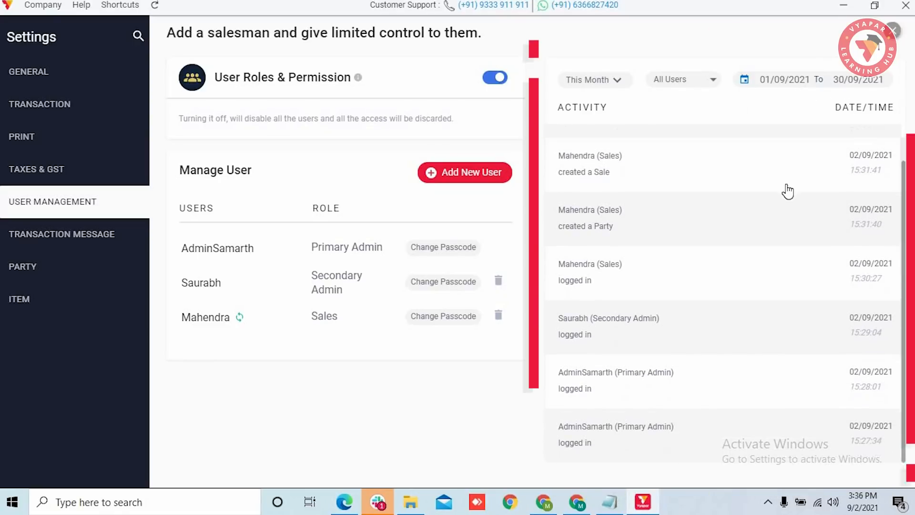
scroll(787, 191, up, 1)
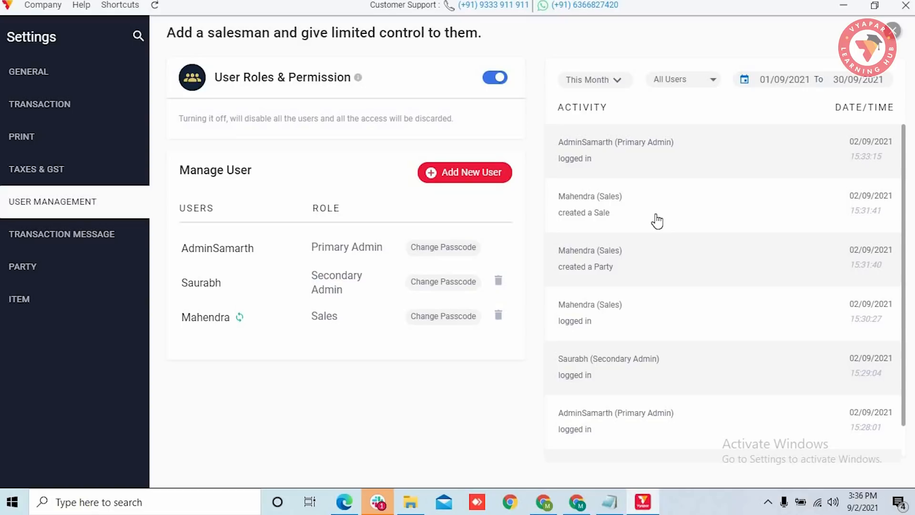
click(623, 220)
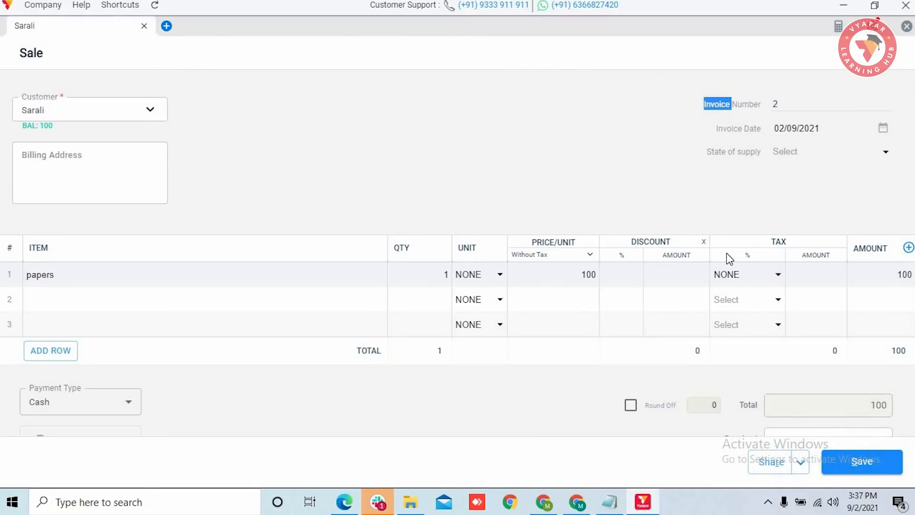
scroll(729, 257, down, 3)
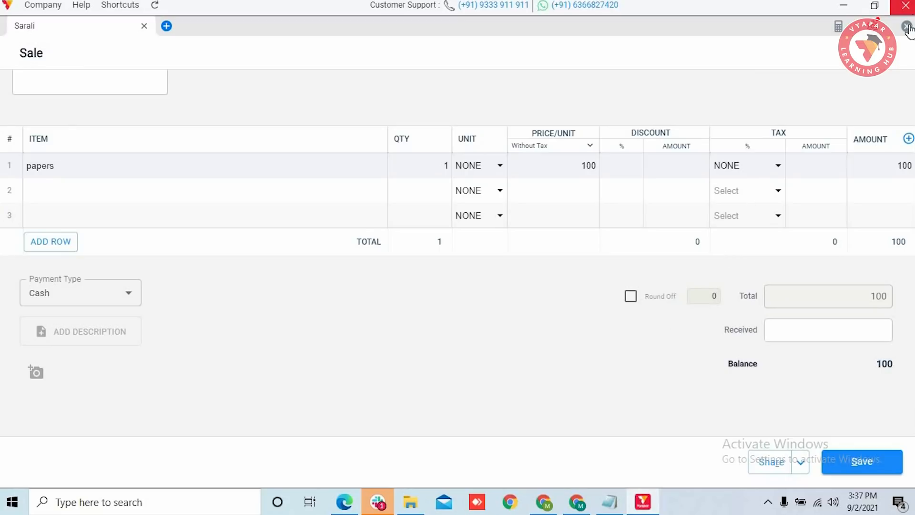
click(906, 27)
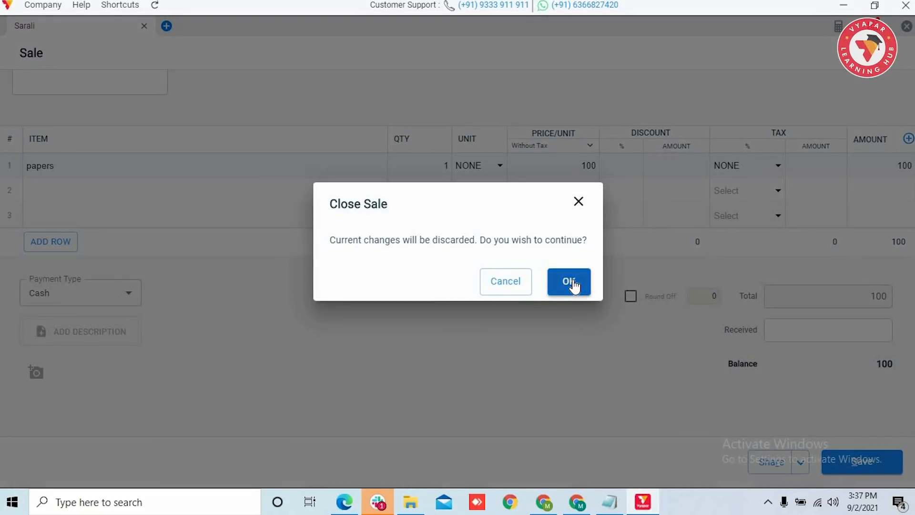
click(574, 284)
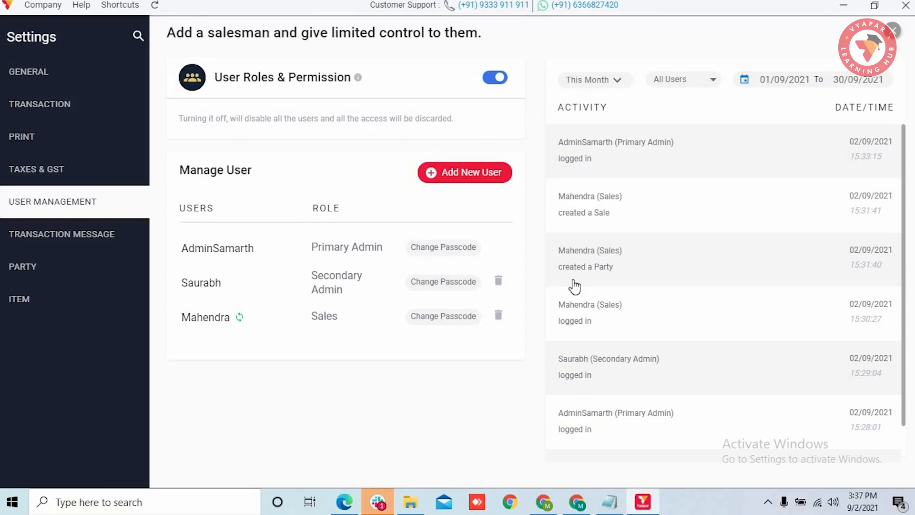